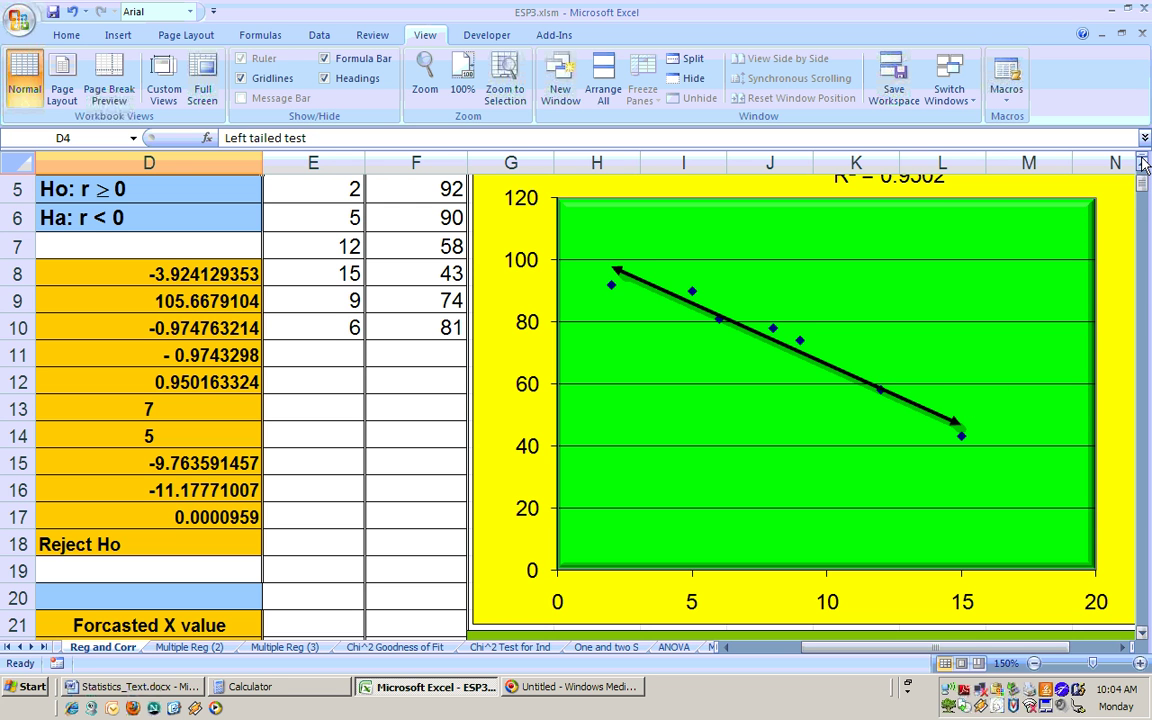
Step: Examine the correlation test results, X and Y values, and Linear Model chart with its equation and R² on the Reg and Corr sheet
scroll(1143, 165, up, 1)
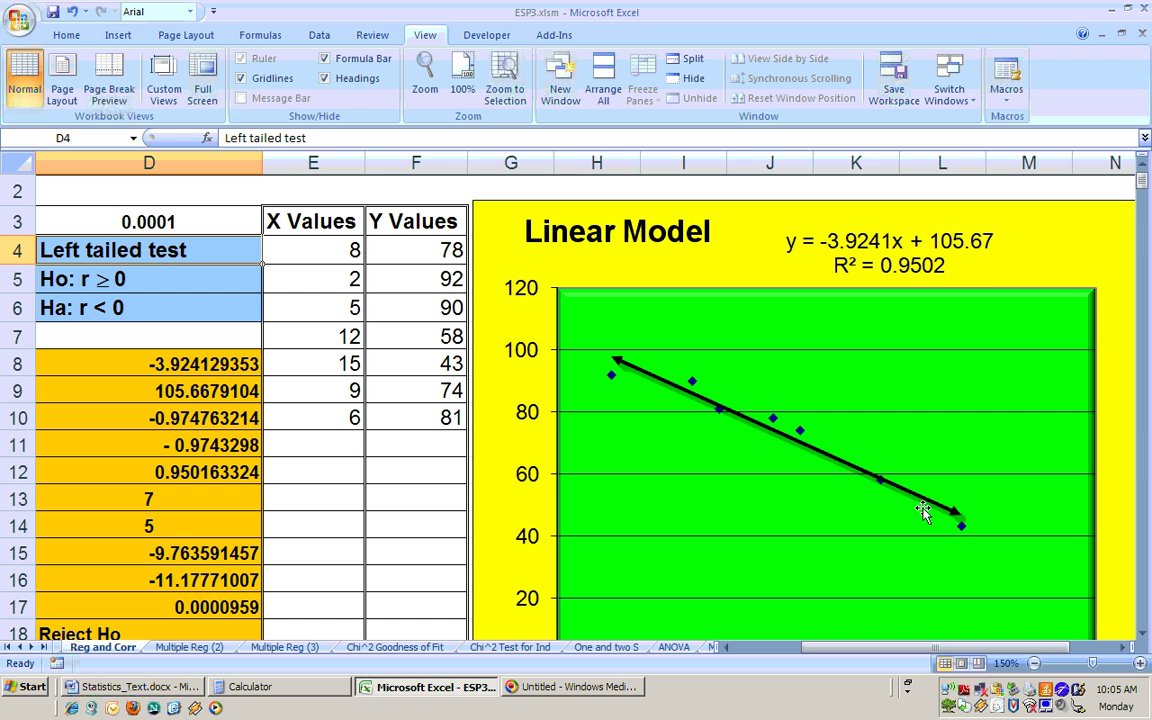
drag(921, 647, 836, 648)
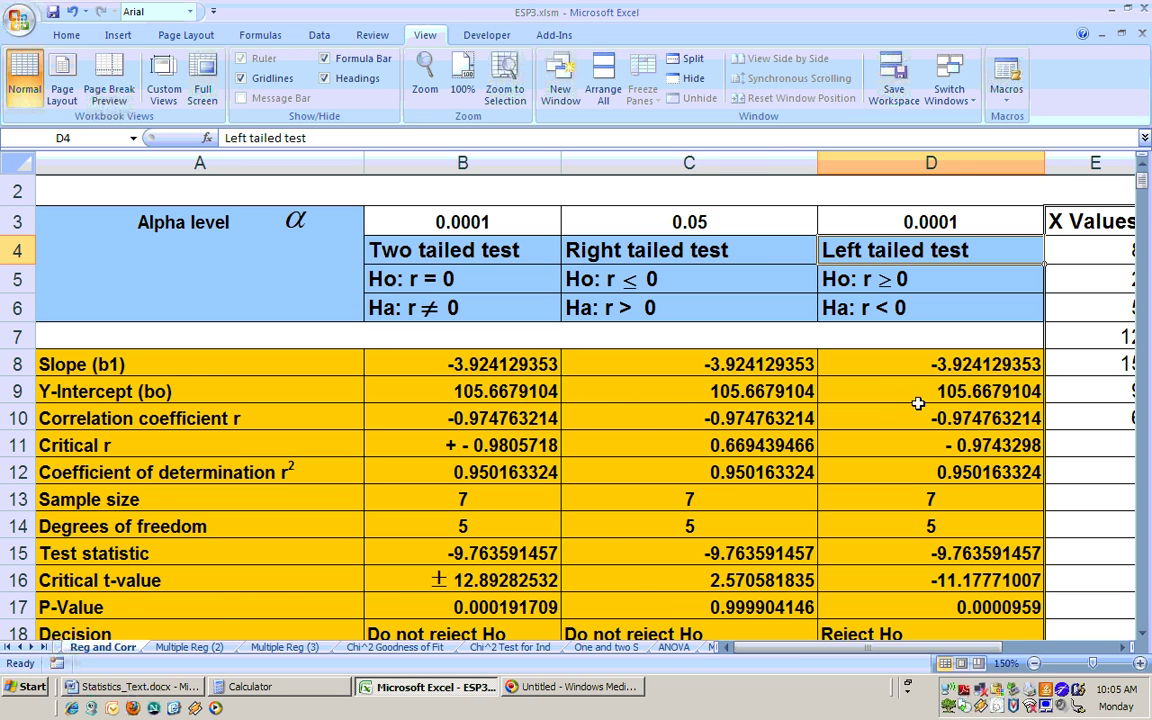
drag(793, 653, 815, 653)
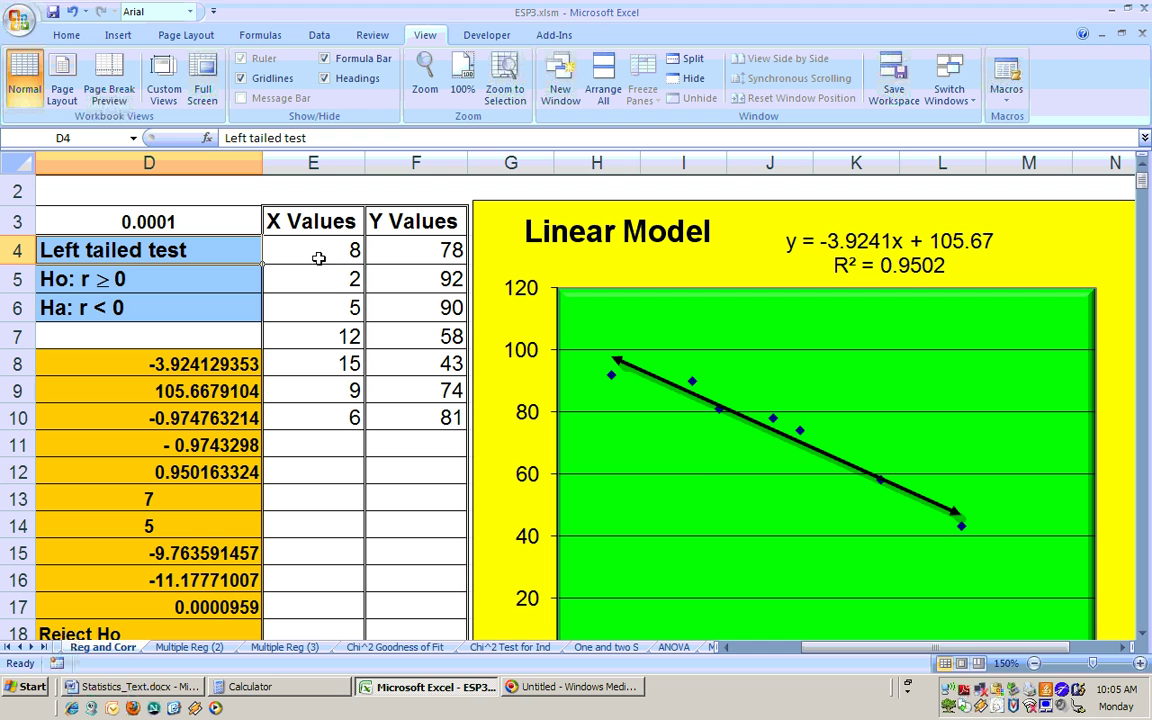
click(1142, 634)
click(1142, 634)
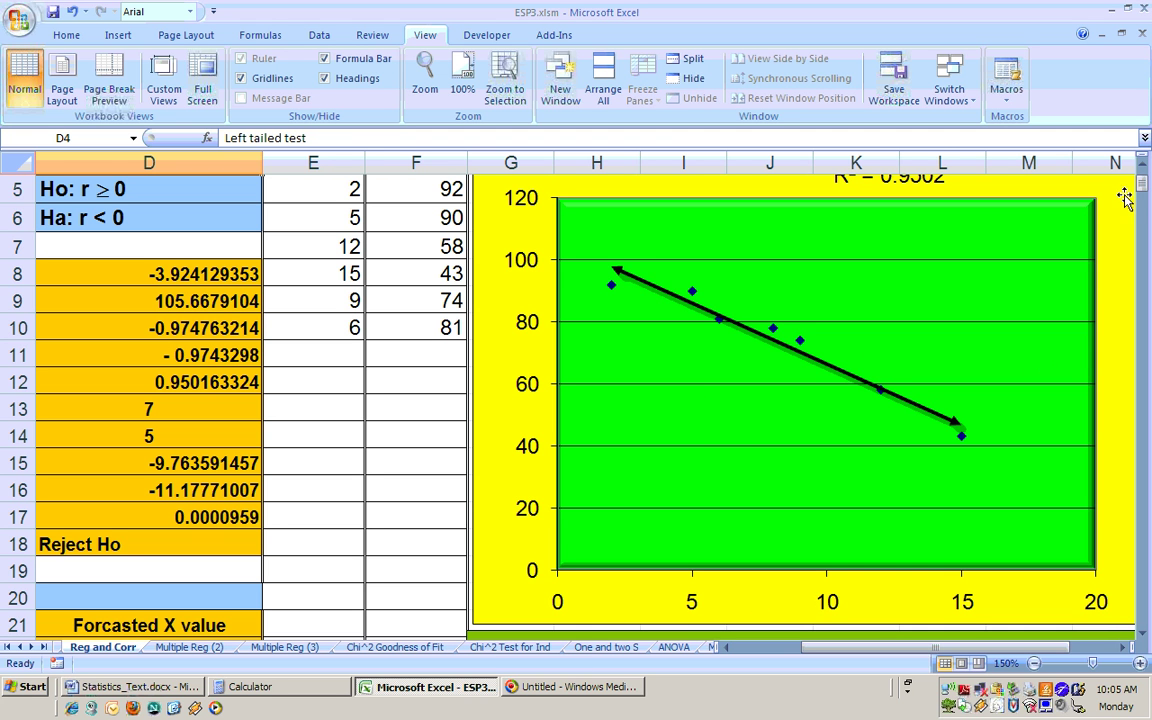
double_click(1143, 166)
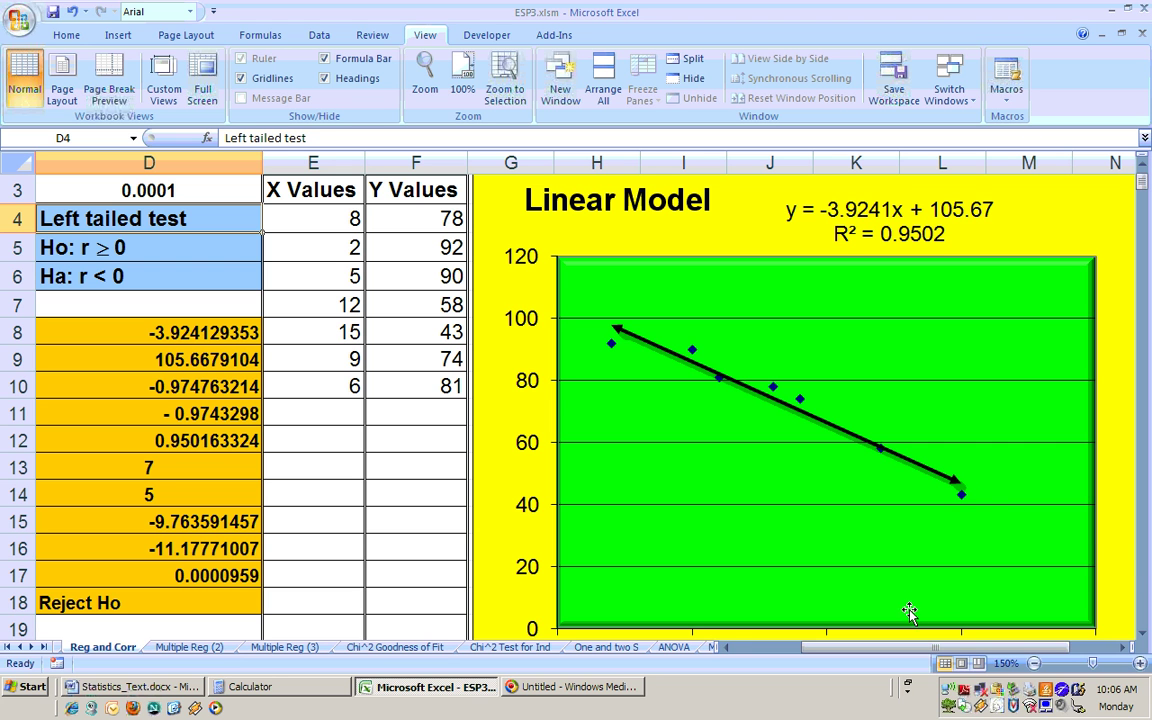
click(1124, 651)
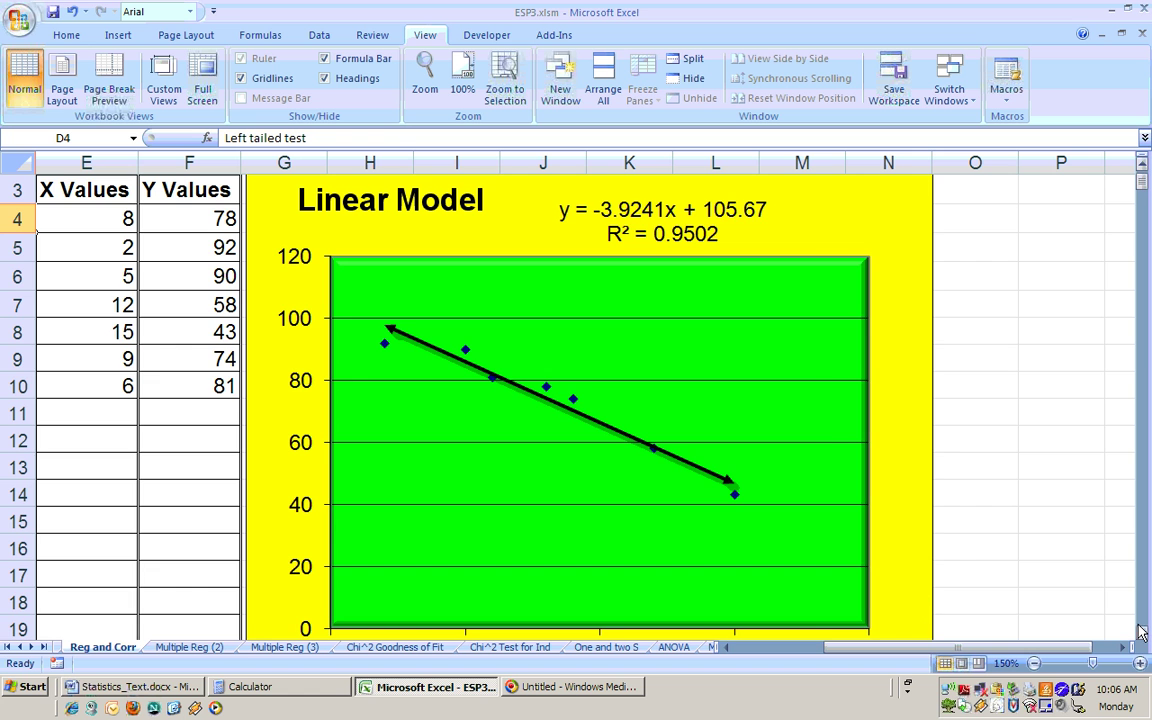
click(1141, 633)
click(1141, 633)
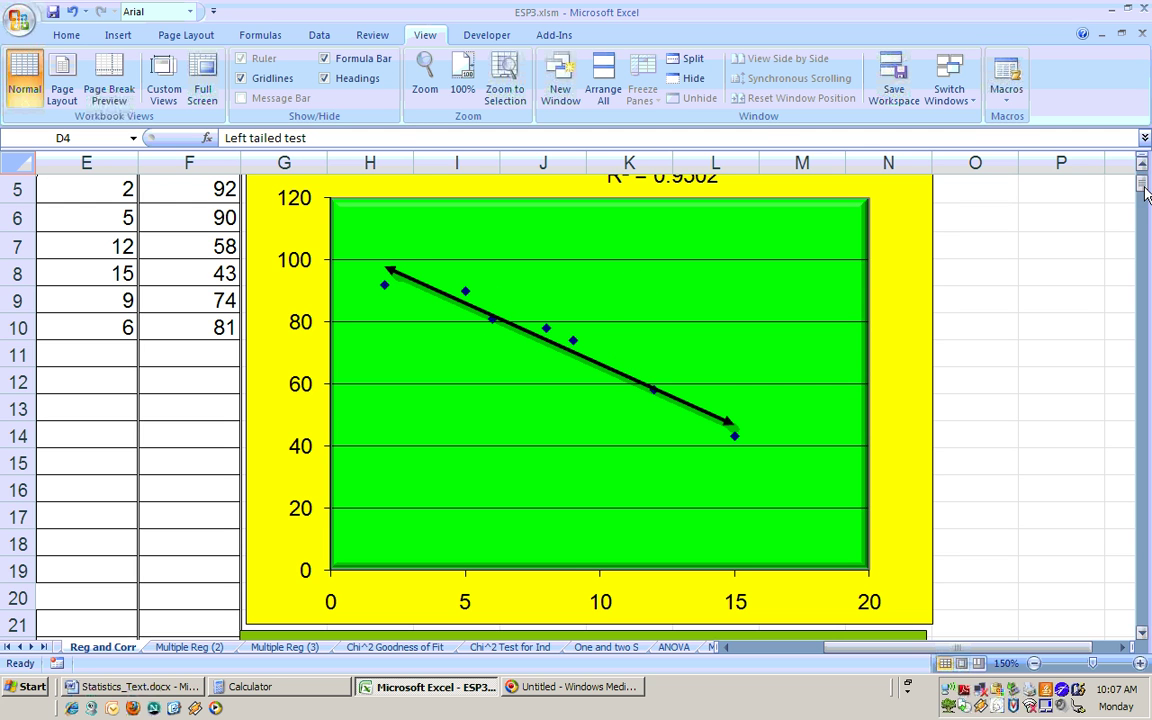
scroll(1030, 155, up, 1)
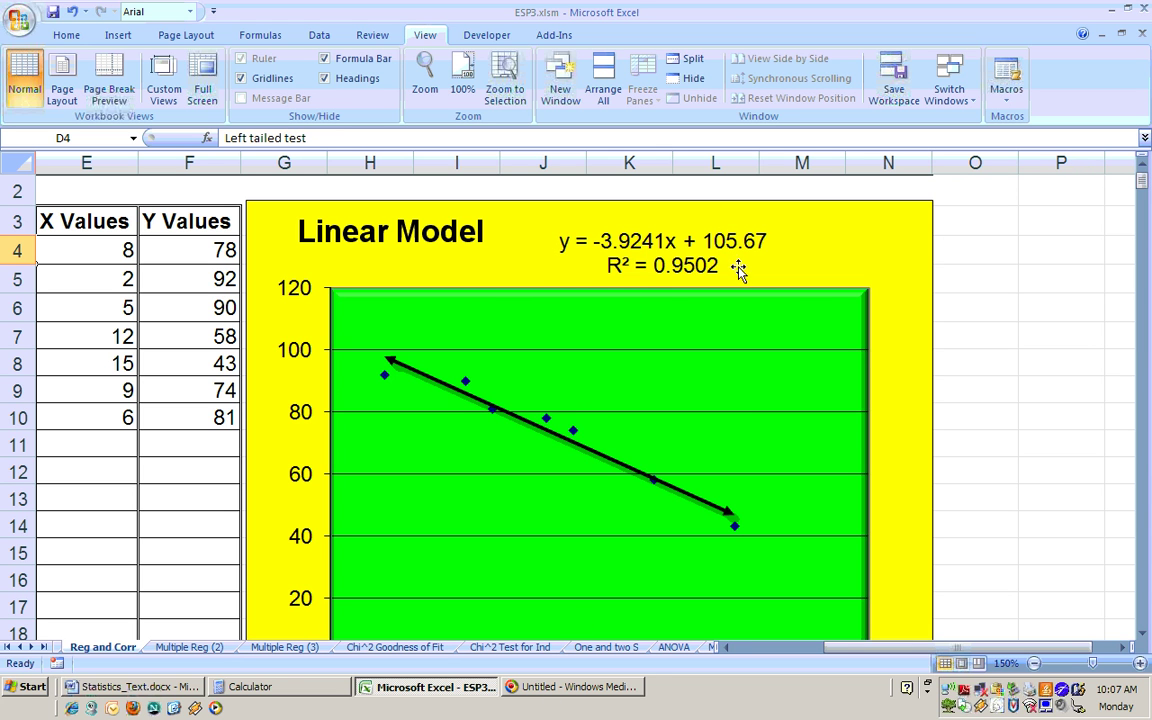
Step: Copy the Section 9.1 Example 1 shoe size and reading data, cells AD5:AE12, from the Data sheet
click(43, 647)
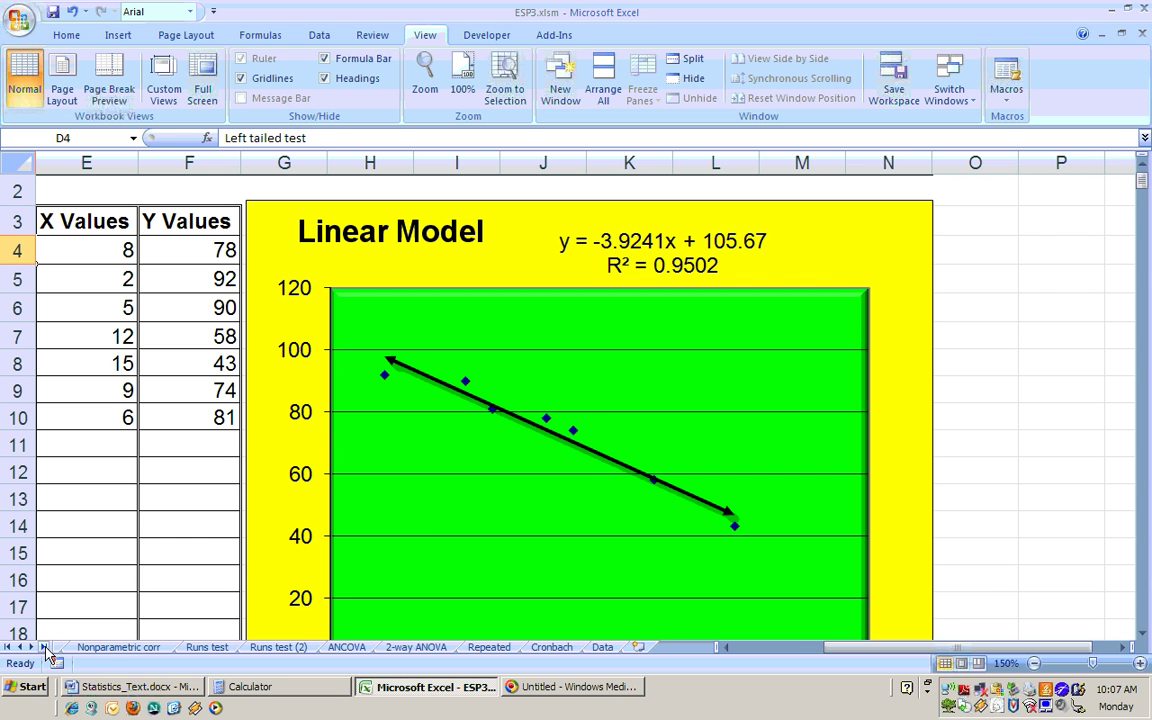
click(603, 648)
drag(582, 272, 641, 443)
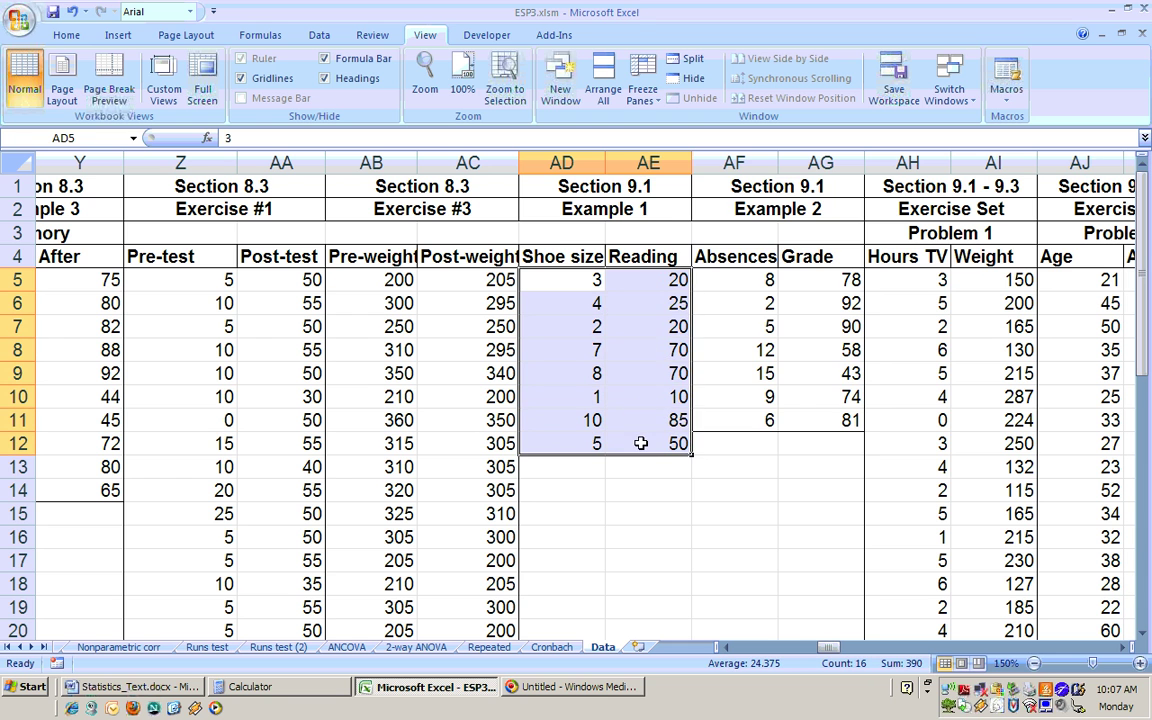
right_click(641, 441)
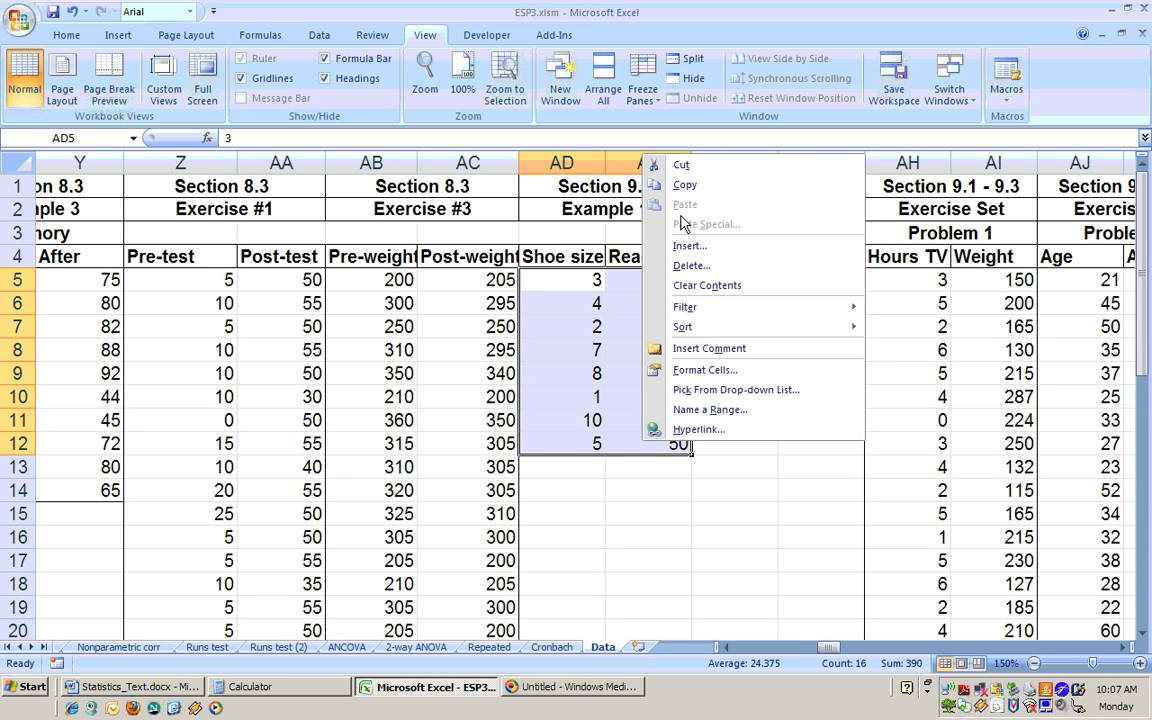
click(684, 186)
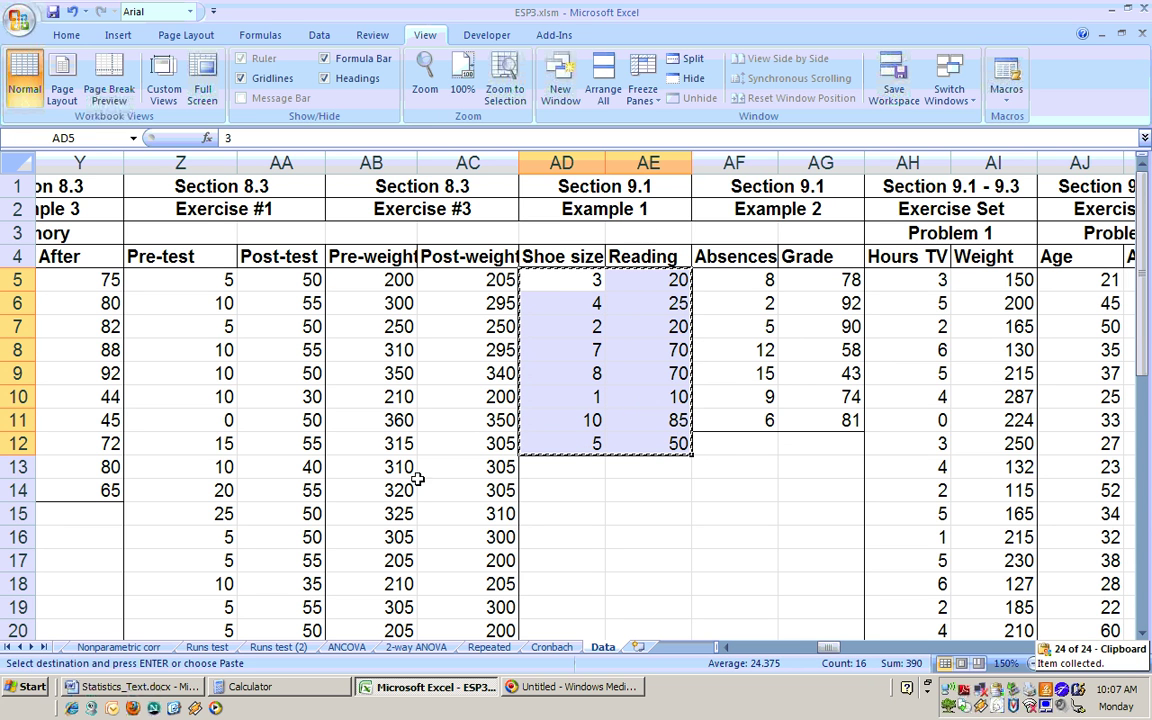
Step: Paste the copied data as values only into the X and Y Values columns of the Reg and Corr sheet, starting at E4
click(20, 648)
click(20, 648)
click(20, 648)
click(20, 648)
click(20, 648)
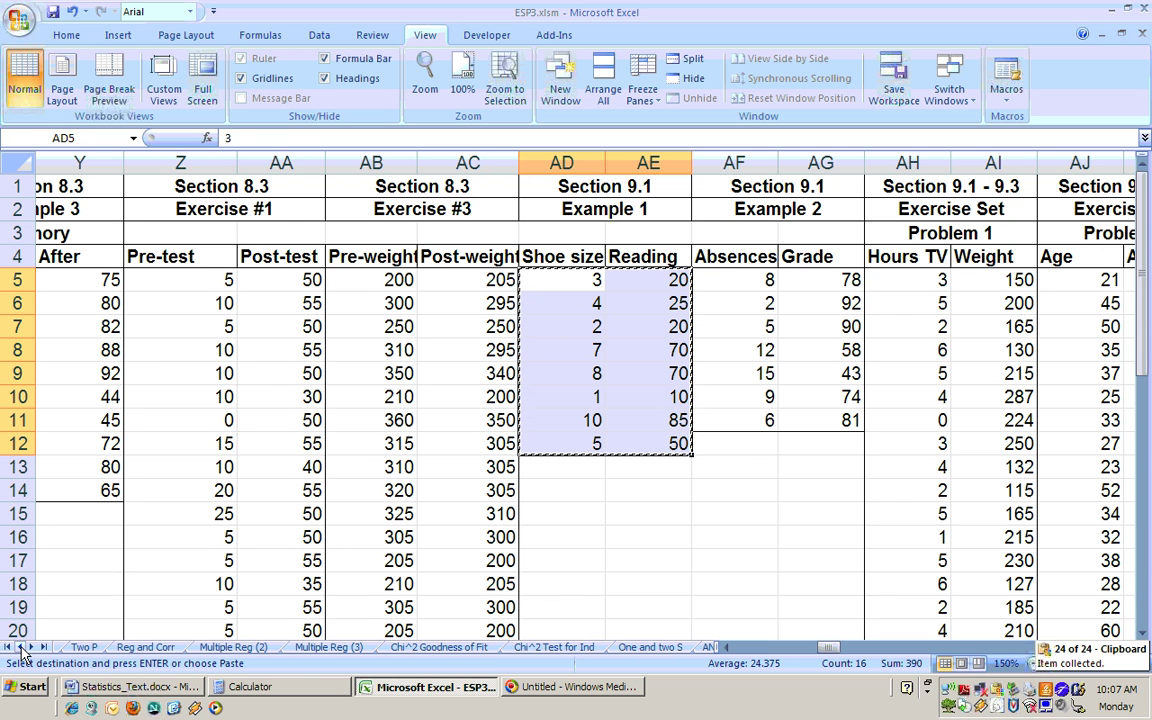
click(147, 648)
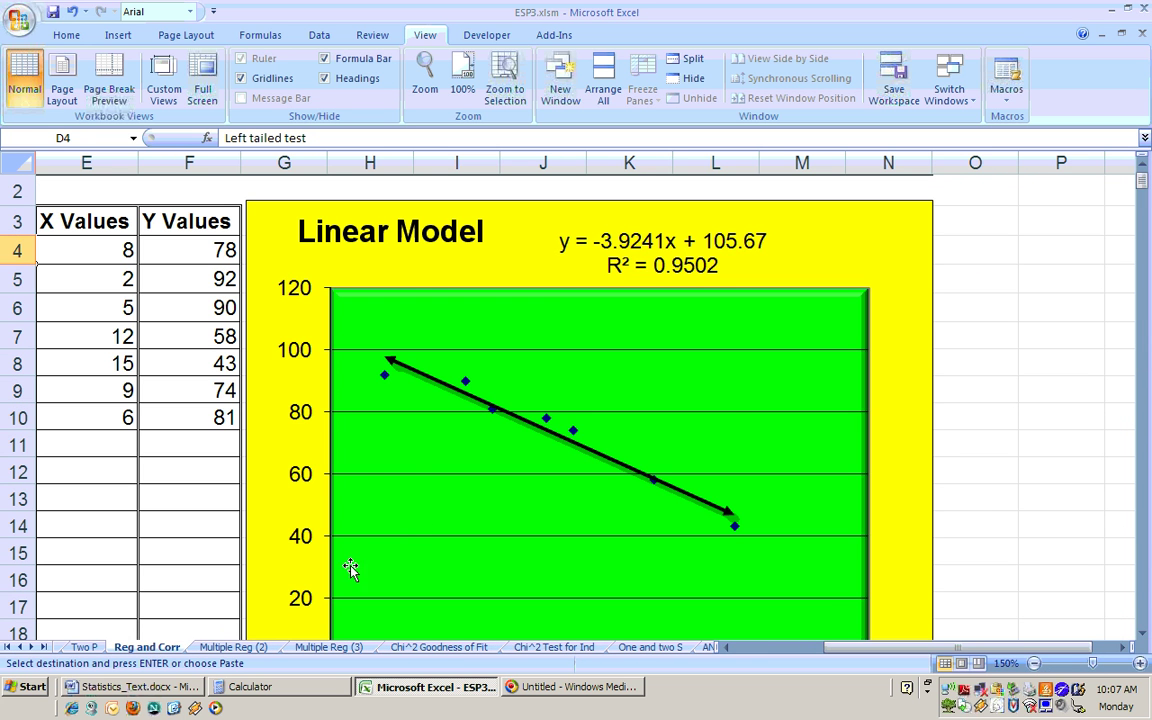
click(728, 647)
click(728, 647)
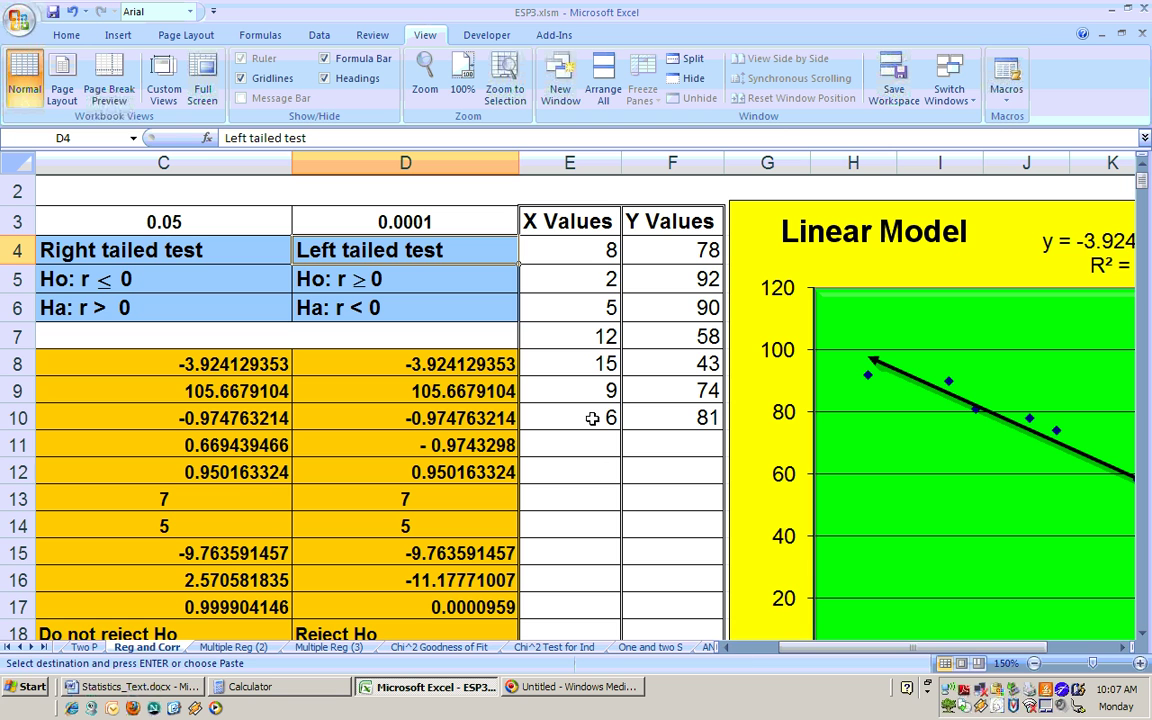
click(580, 248)
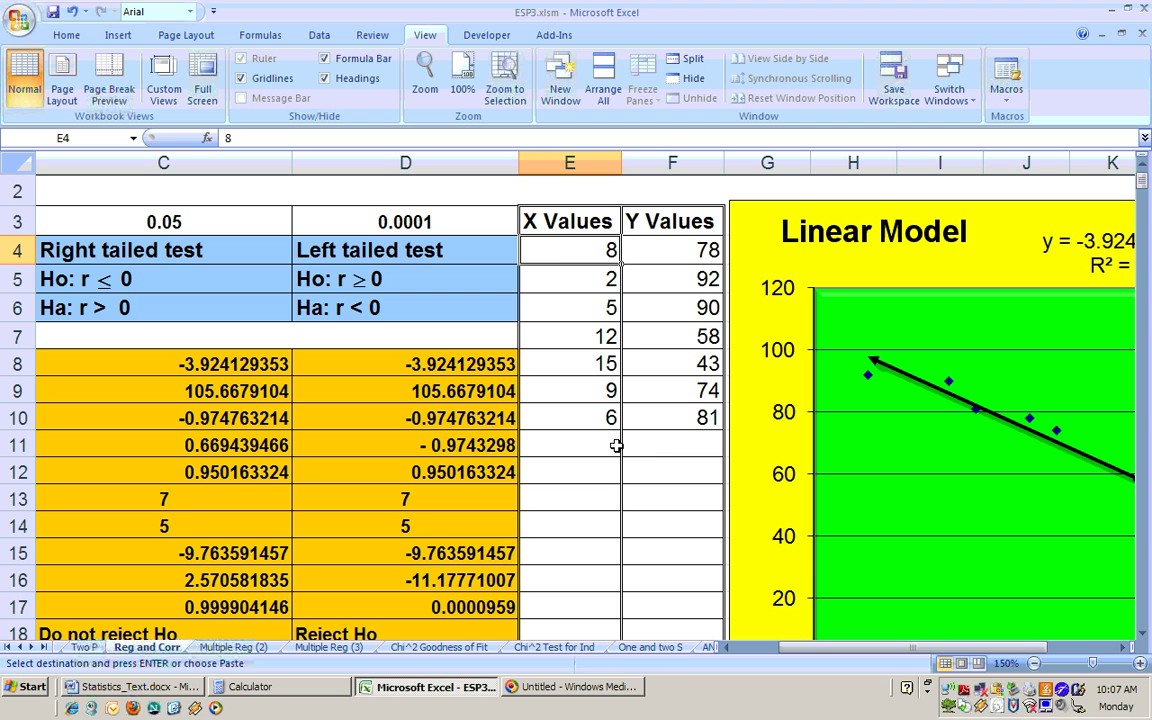
right_click(567, 254)
click(589, 325)
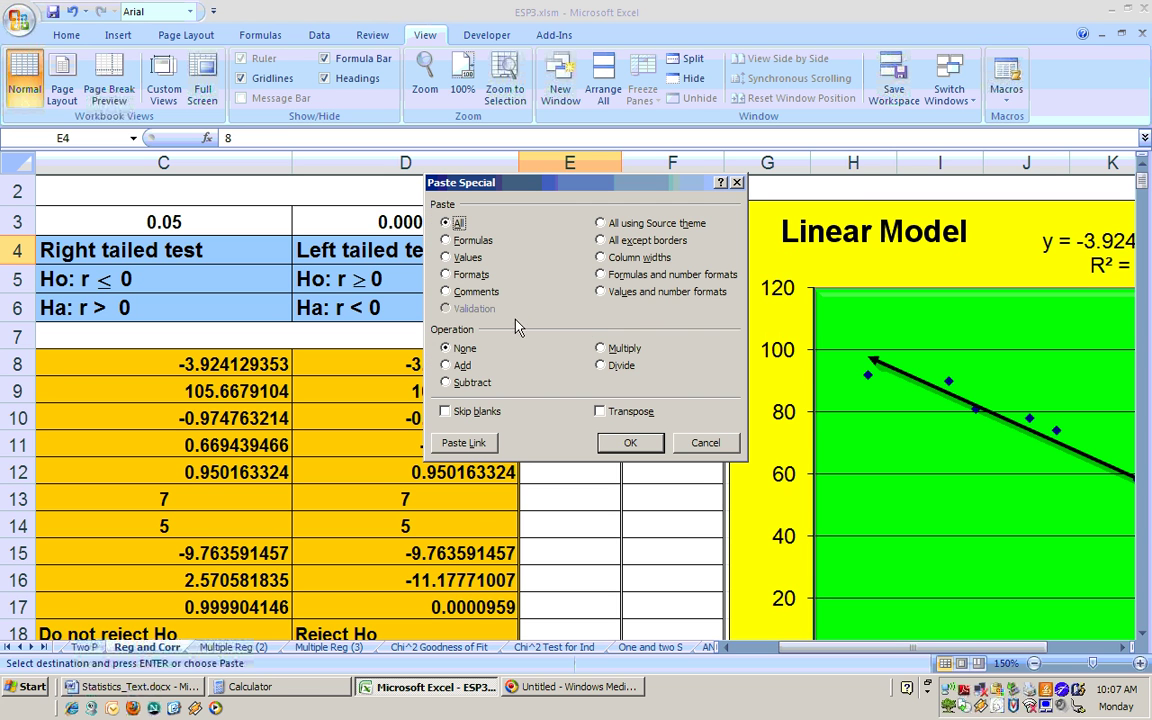
click(446, 257)
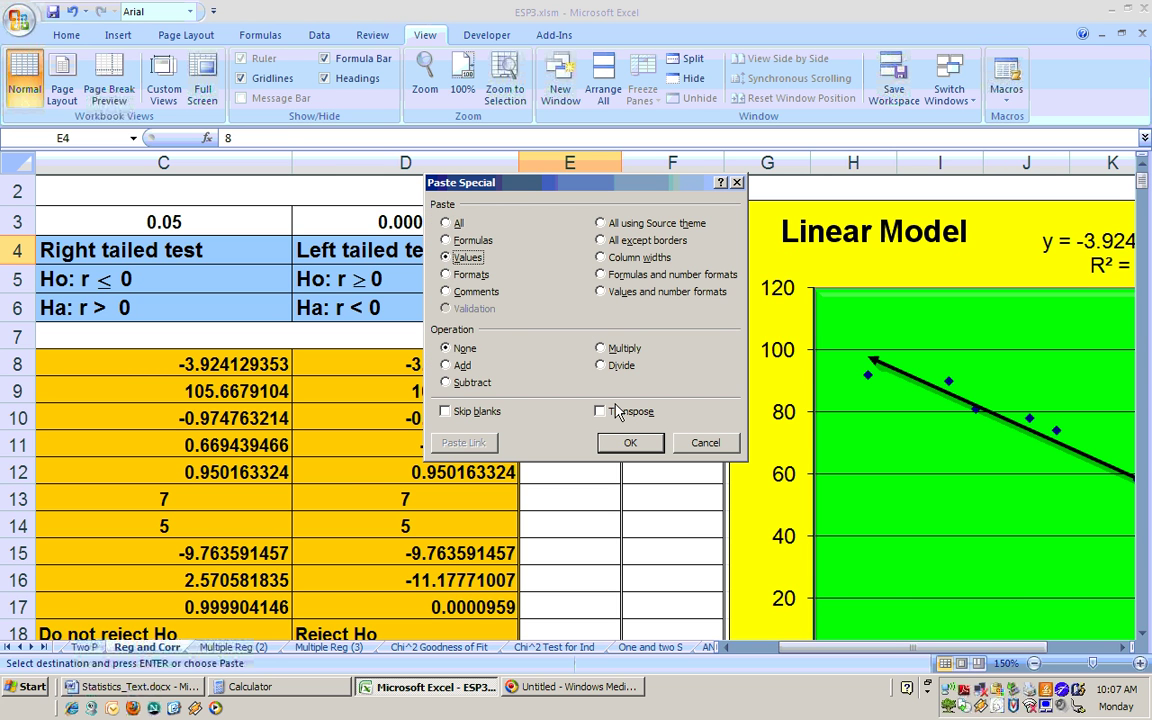
click(632, 442)
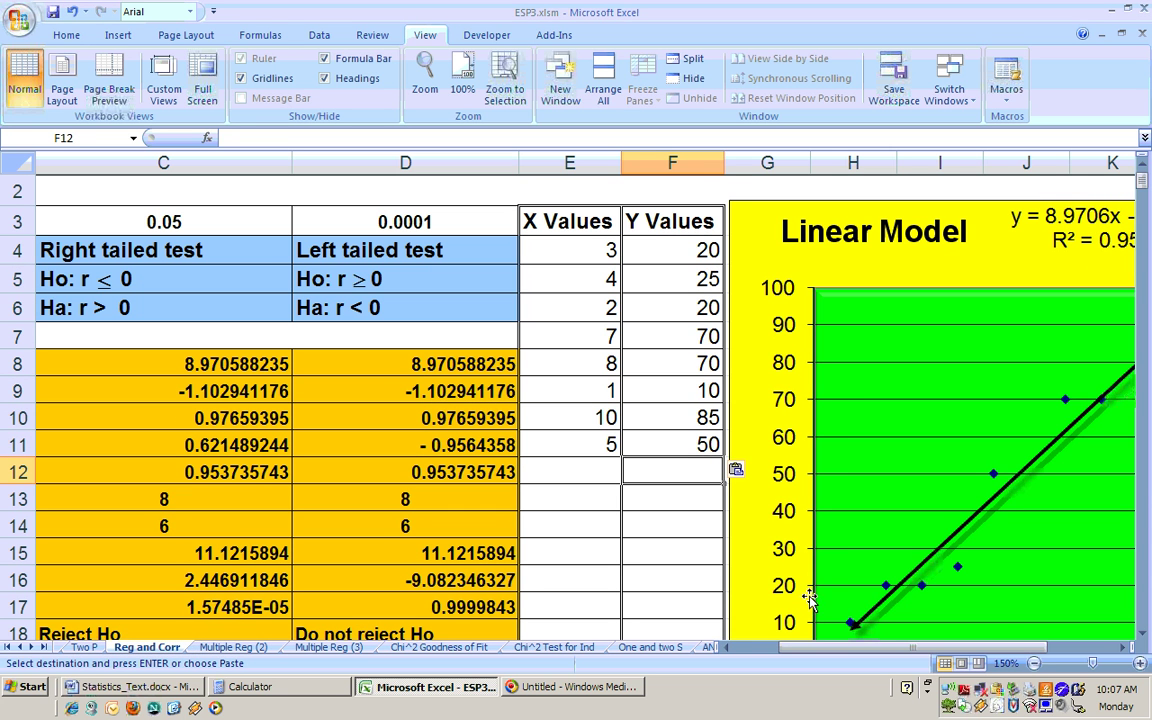
Step: Examine the Linear Model chart for the shoe size and reading data, comparing its trendline and axes with the equation and R²
drag(1000, 648, 1045, 657)
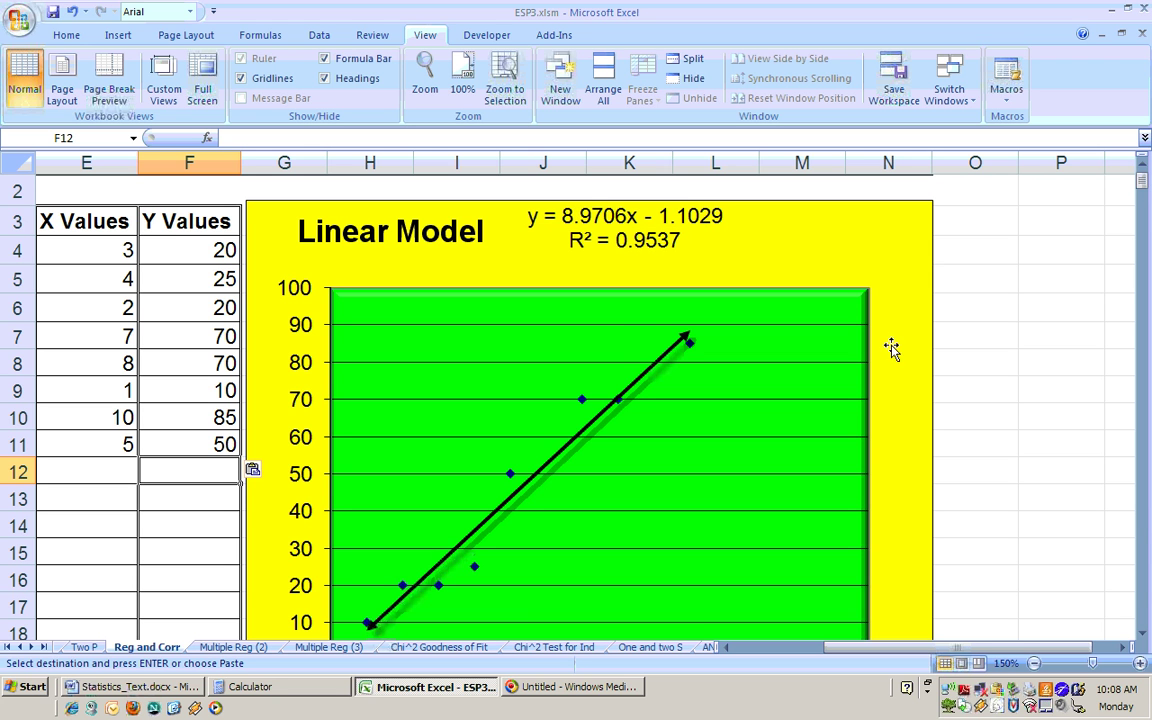
click(1141, 636)
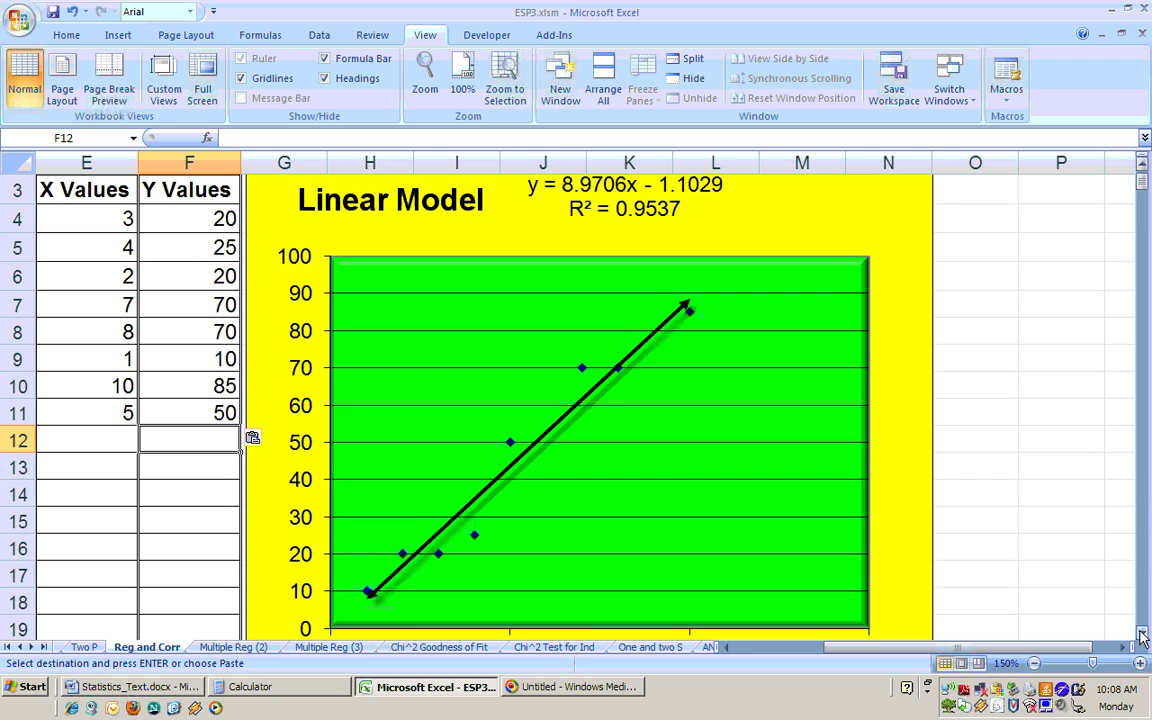
click(1141, 636)
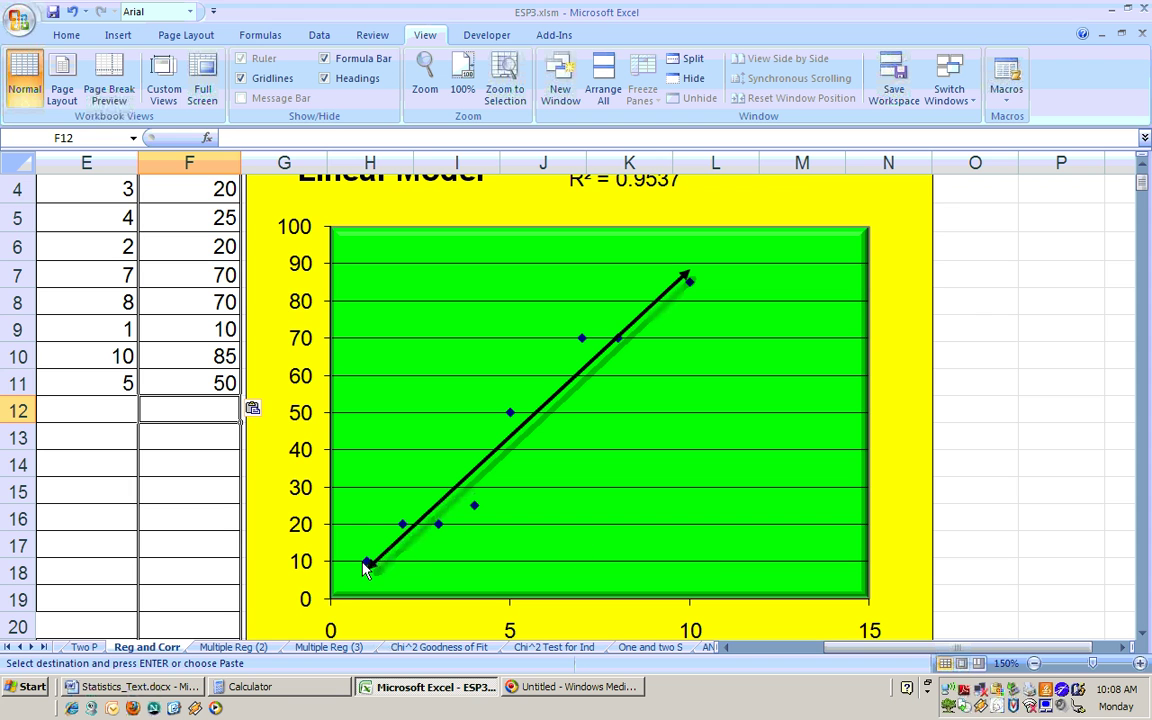
click(1142, 167)
click(1142, 167)
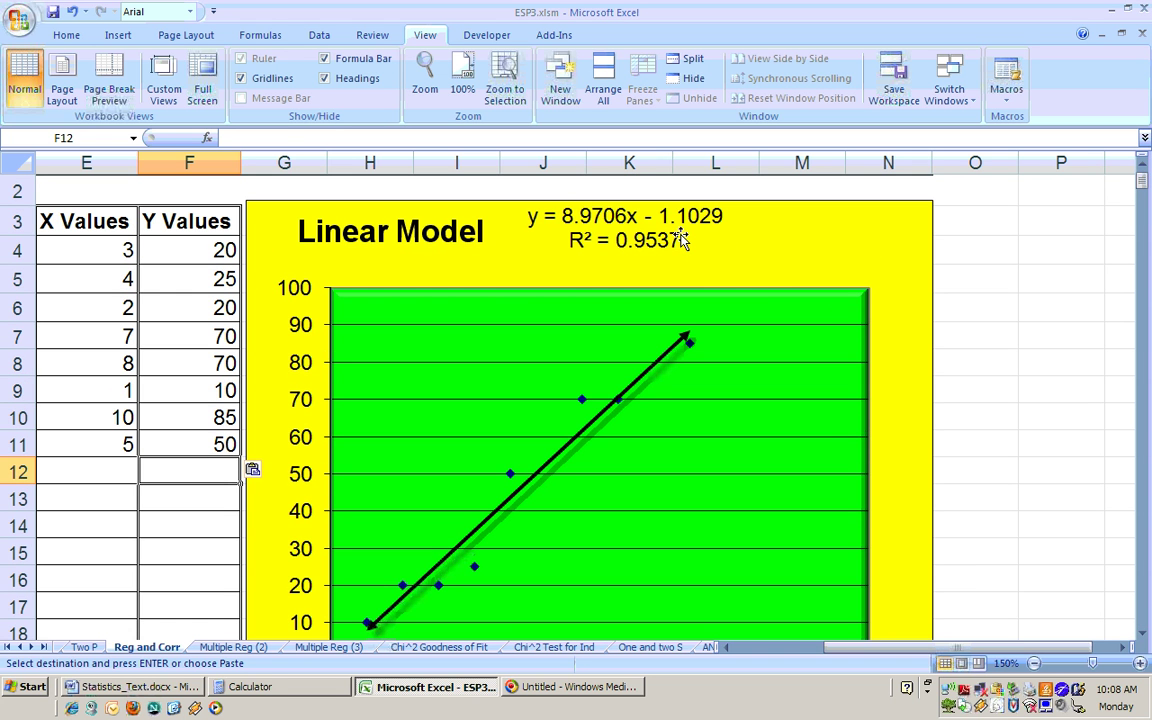
click(1145, 636)
click(1145, 636)
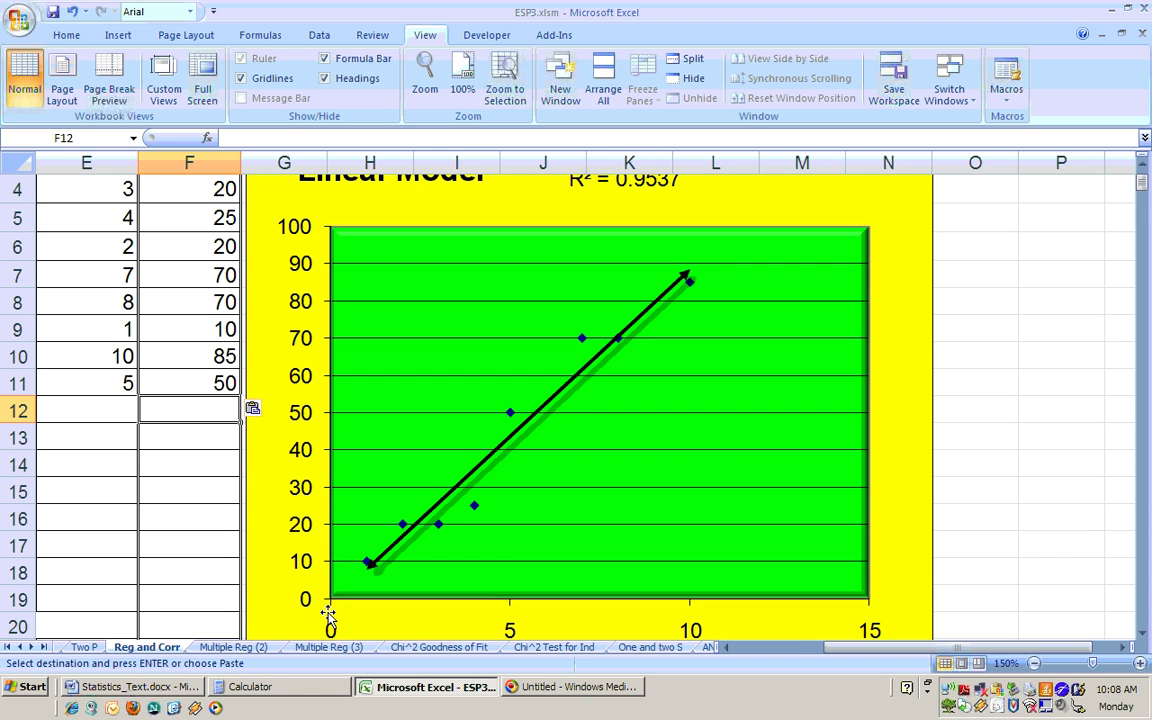
click(1143, 167)
click(1143, 167)
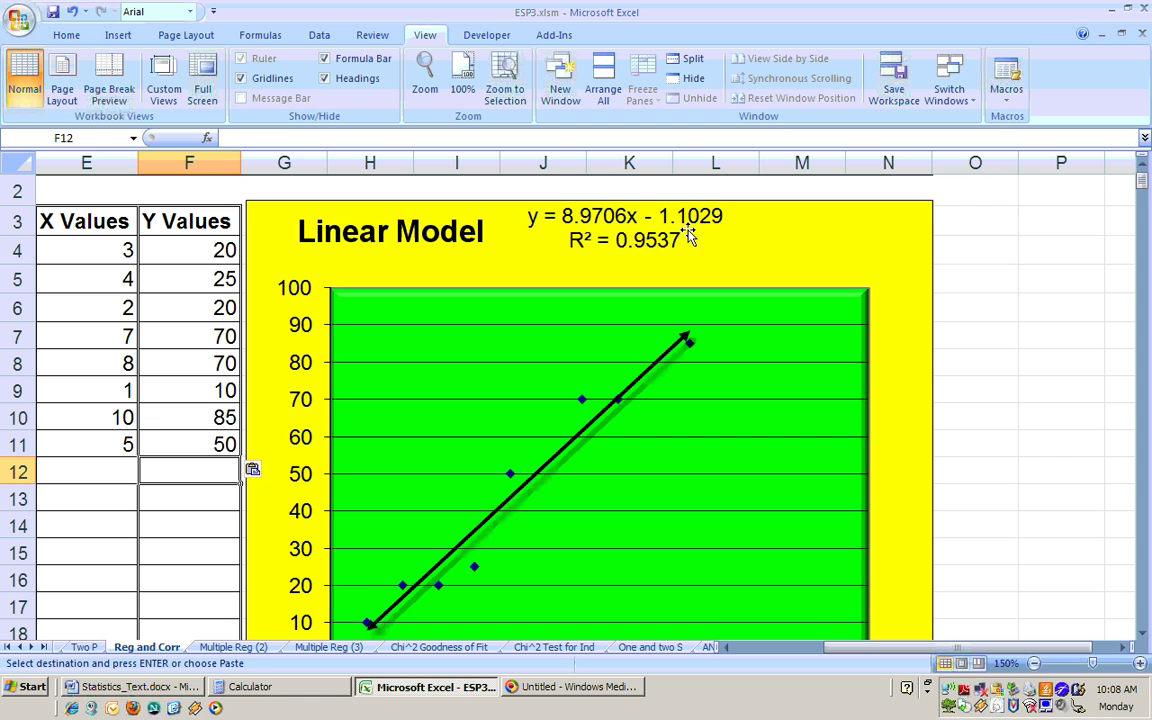